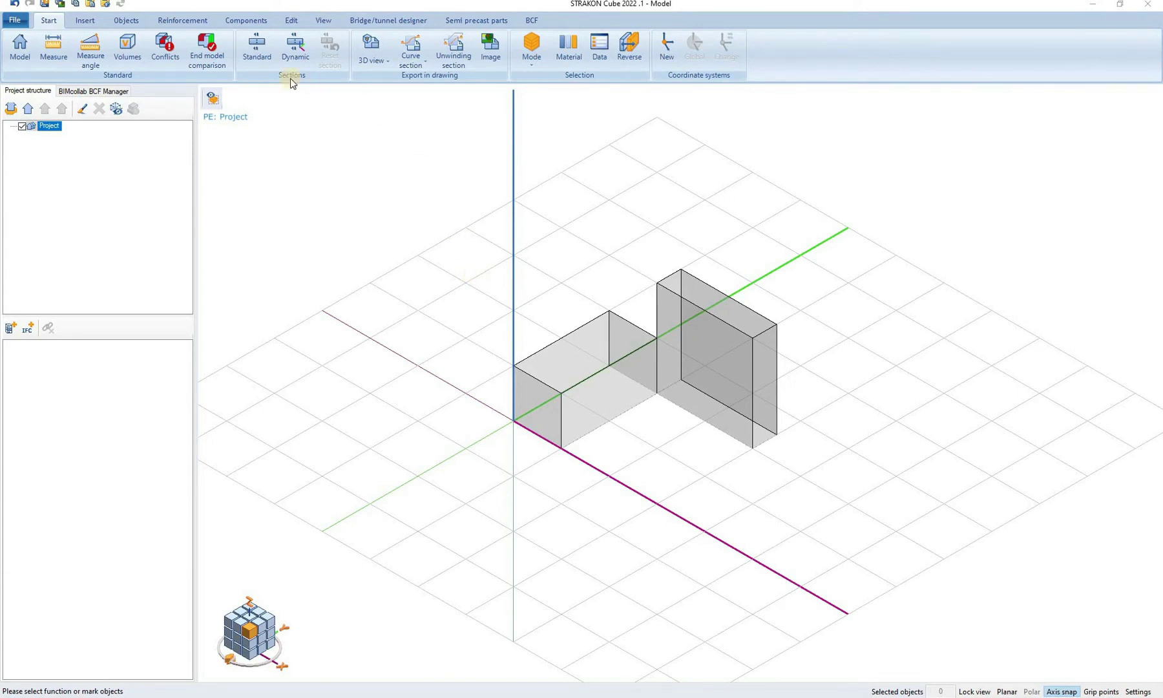
Browse the quick-access undo, save and copy list, then show the Insert tab
click(26, 21)
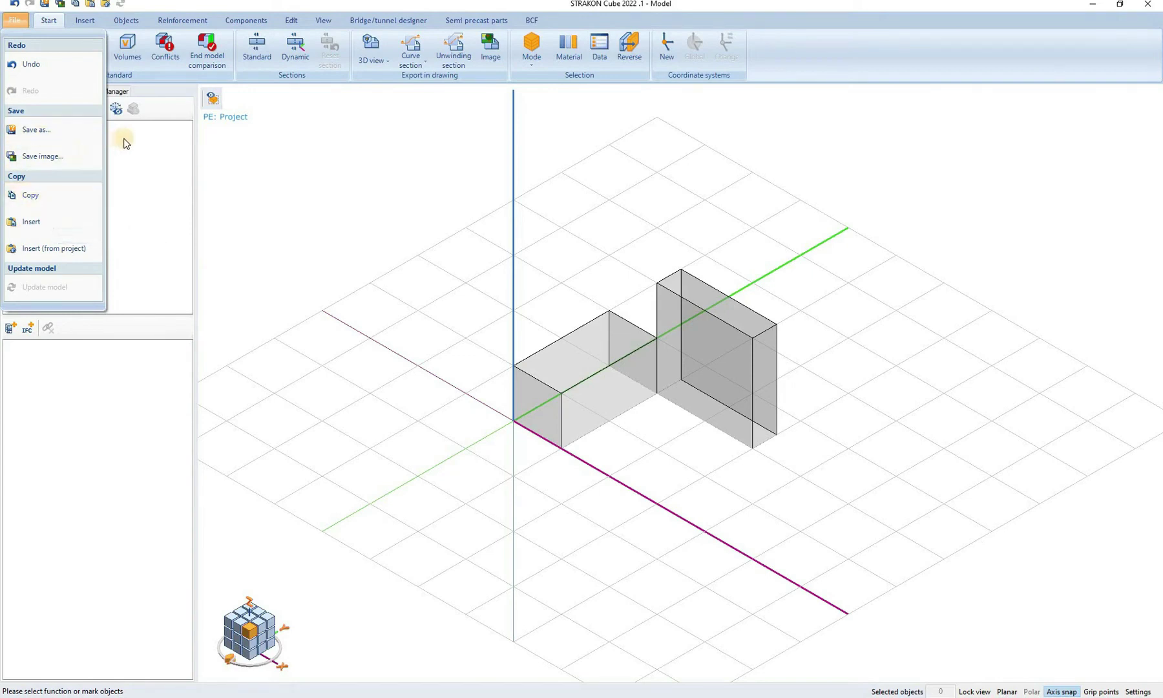
click(175, 91)
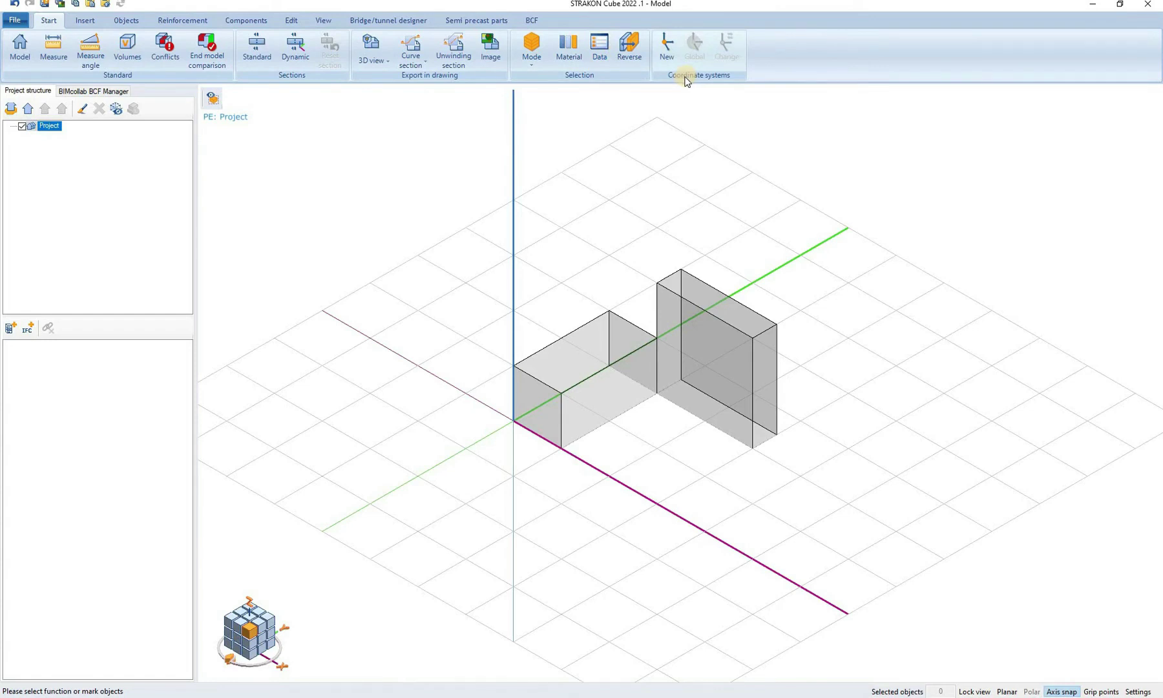
click(78, 24)
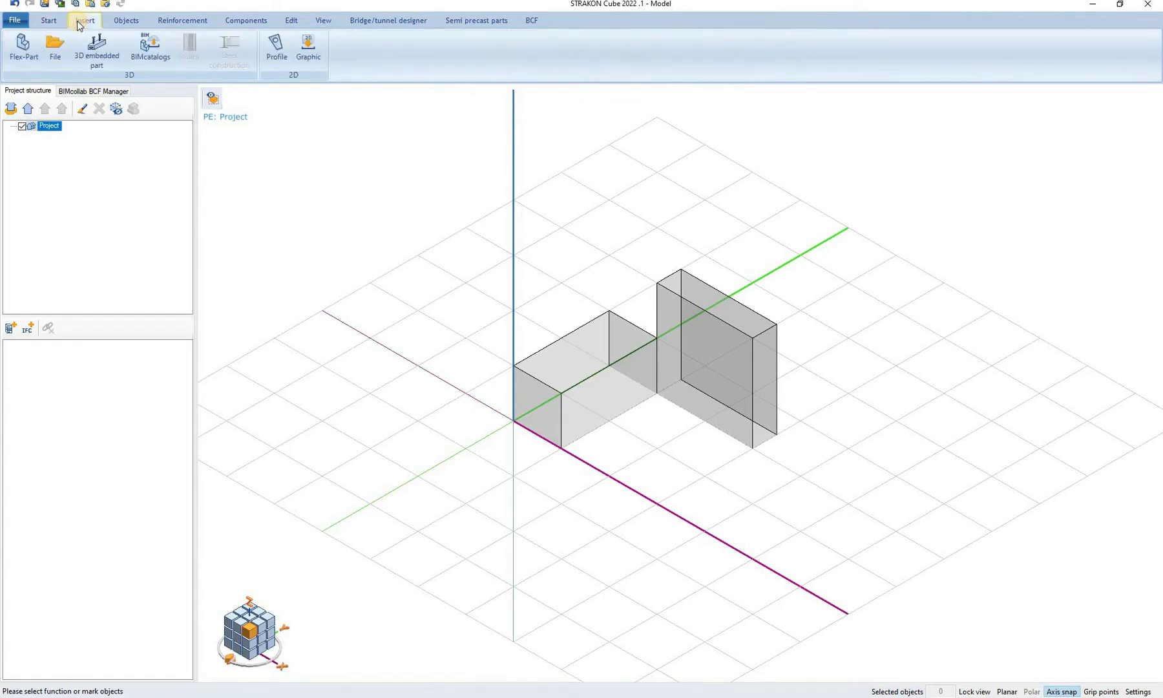
Look over Flex-Part, File and 3D embedded part, then show the Objects tools
click(34, 69)
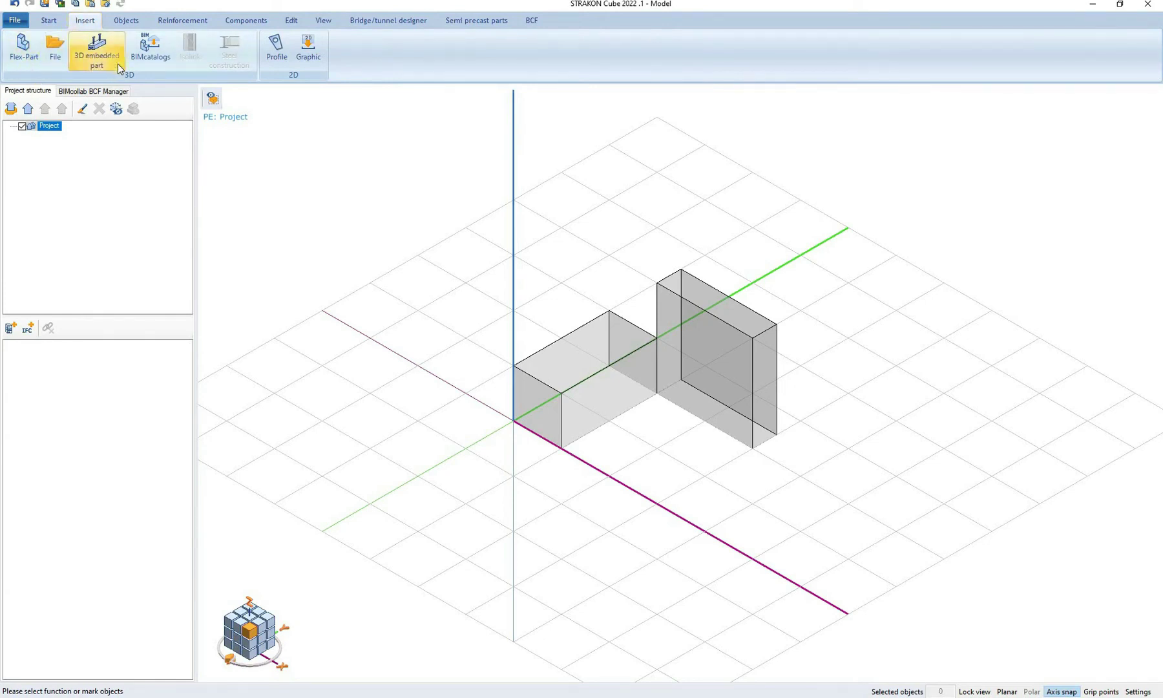
click(213, 76)
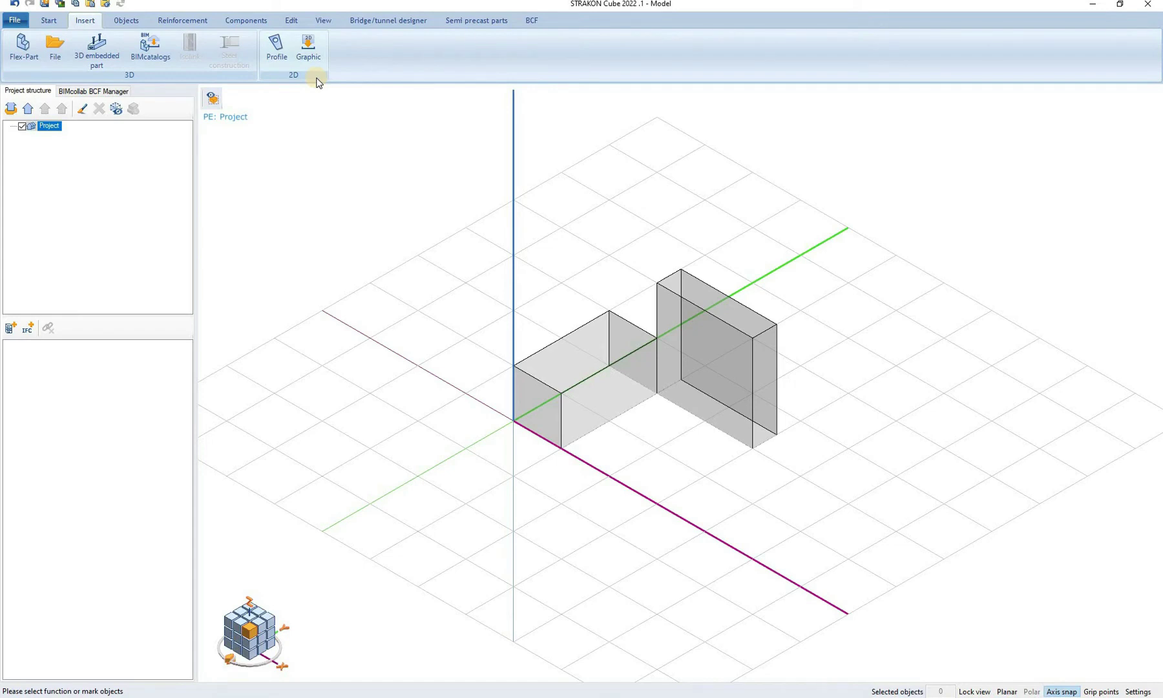
click(127, 21)
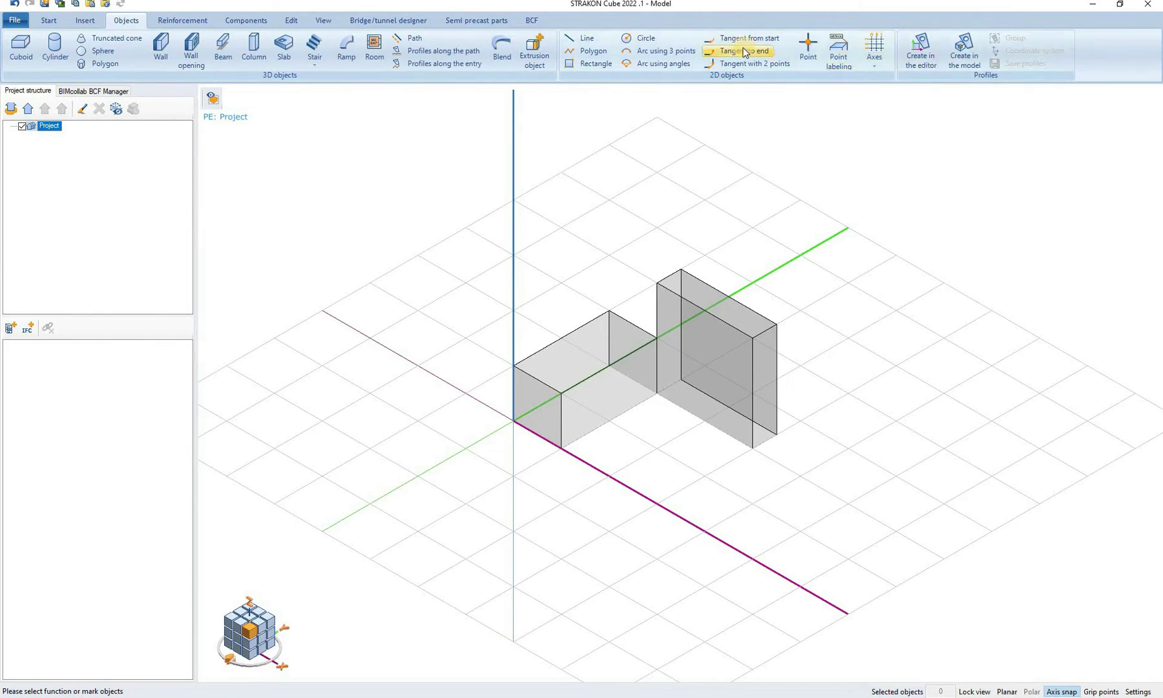
Switch the ribbon to the Reinforcement tab's rebar, mesh and PXML export tools
click(162, 27)
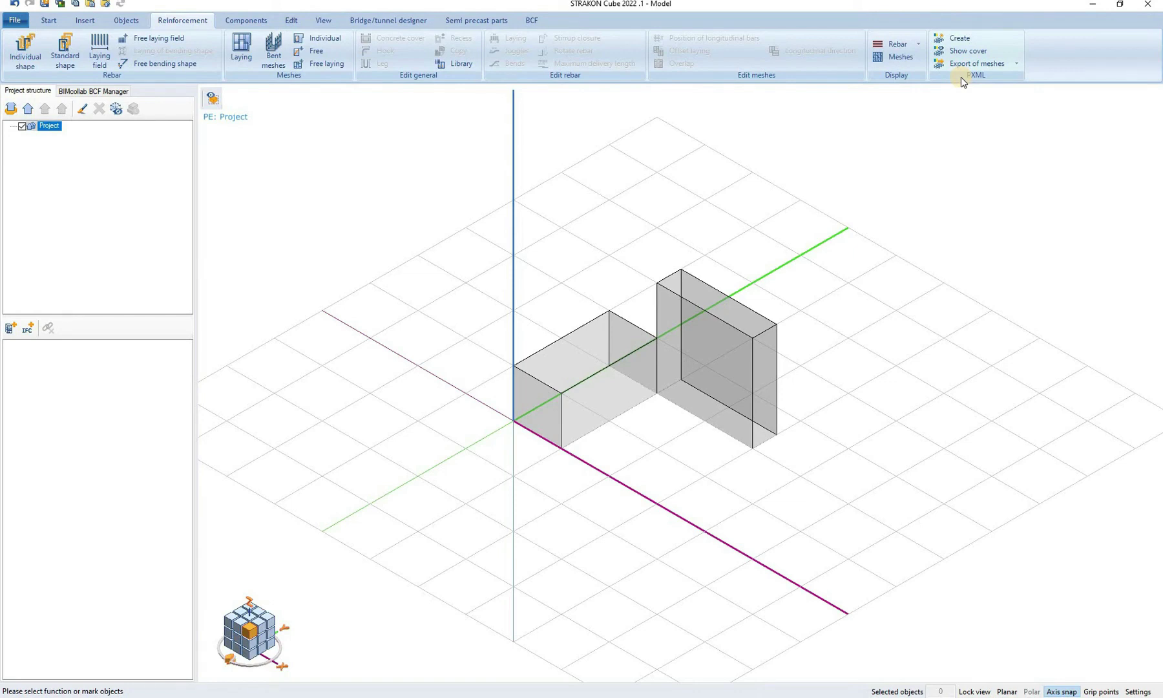
From the Components tab, select the lower, longer box, then show the Edit tab's transform and Boolean tools
click(258, 25)
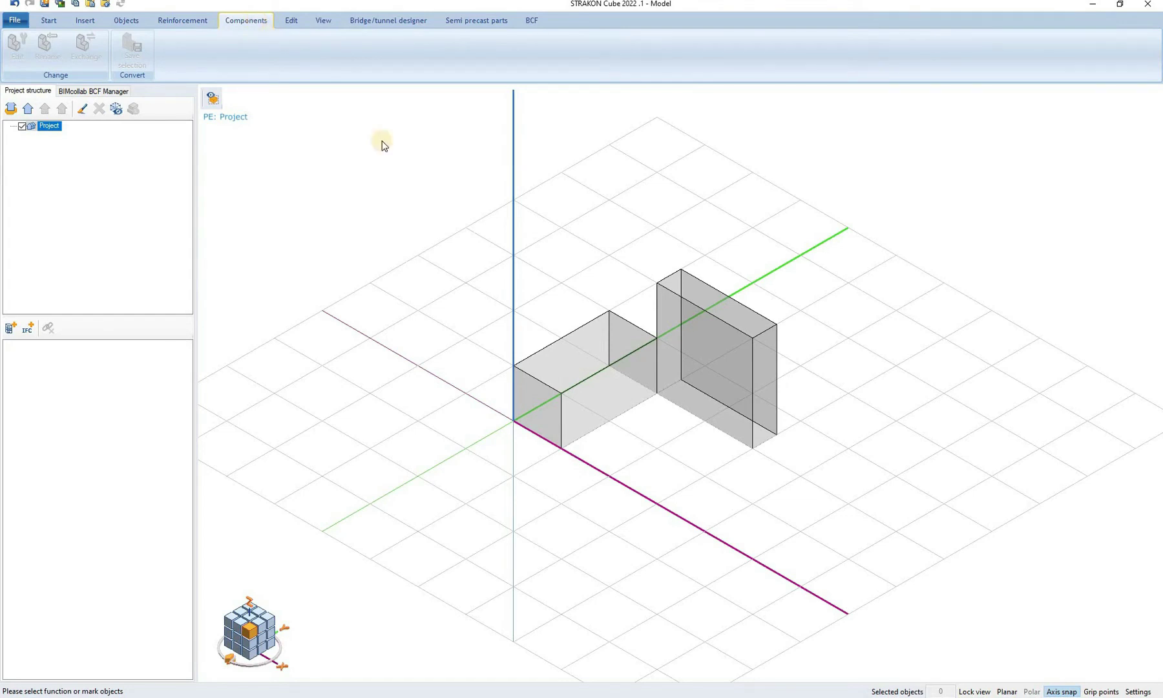
click(571, 333)
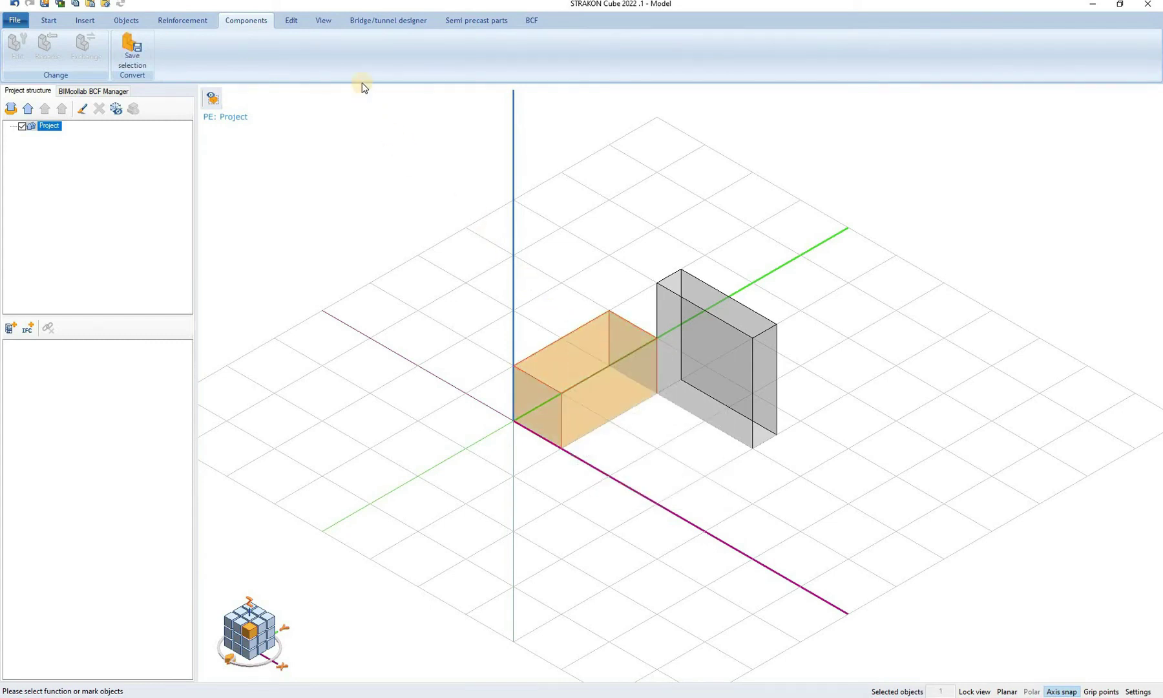
click(292, 22)
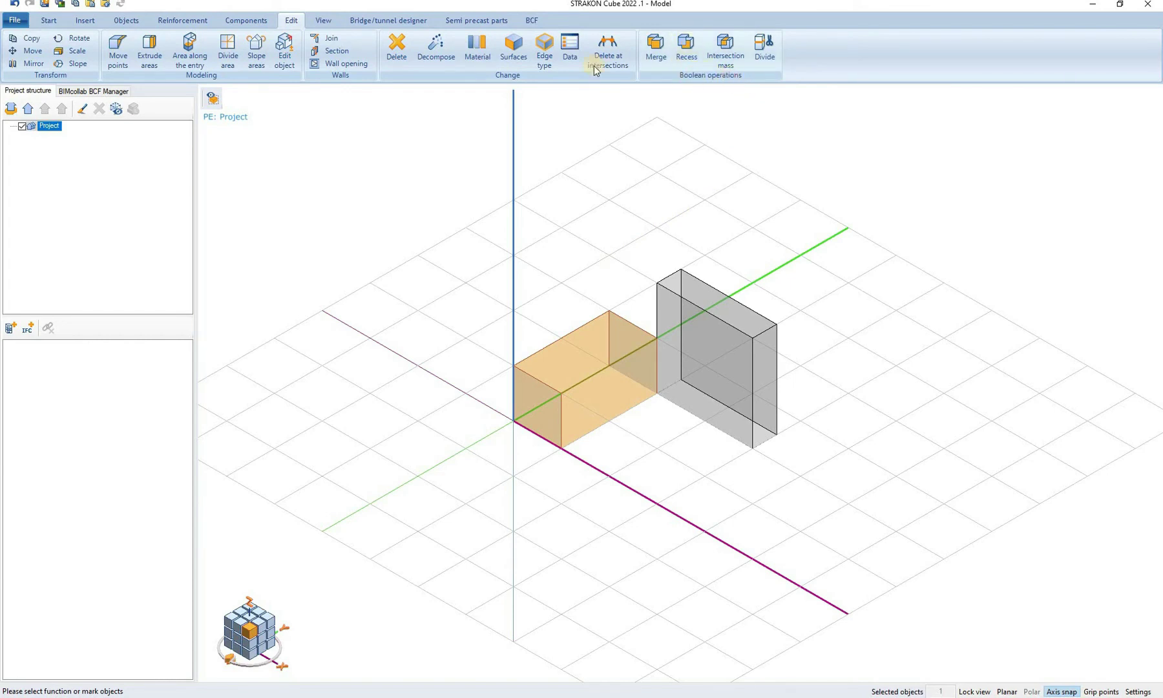
Check the View tab's Style and Color lists, then show the Bridge/tunnel designer tools
click(313, 22)
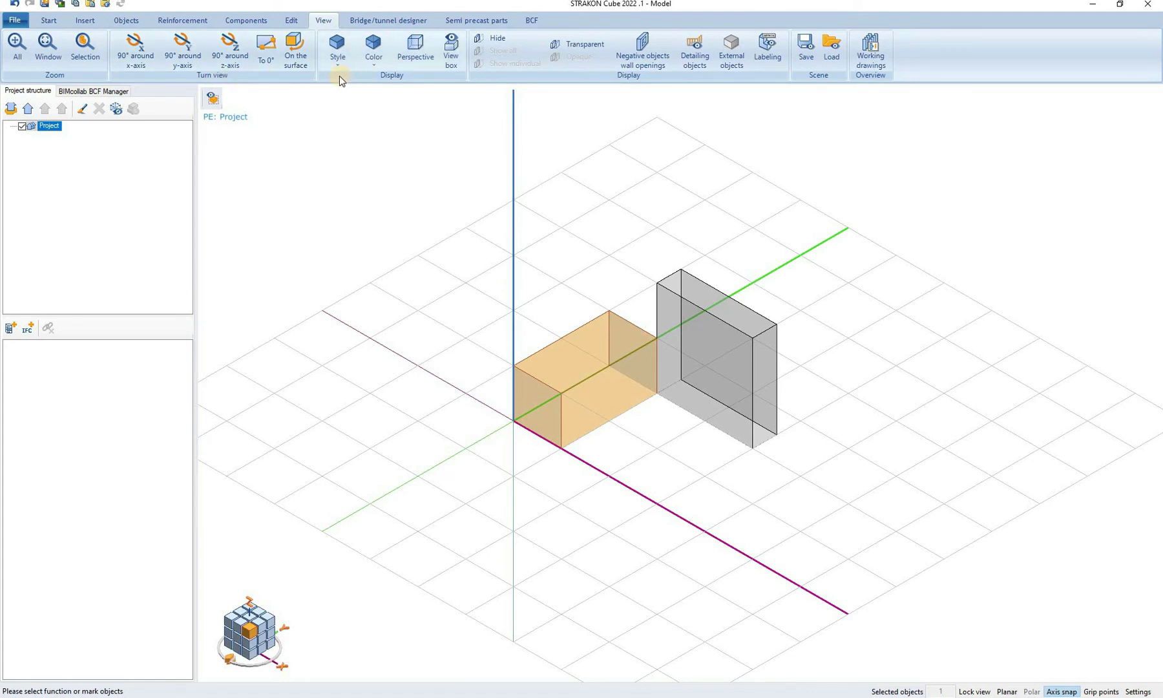
click(338, 66)
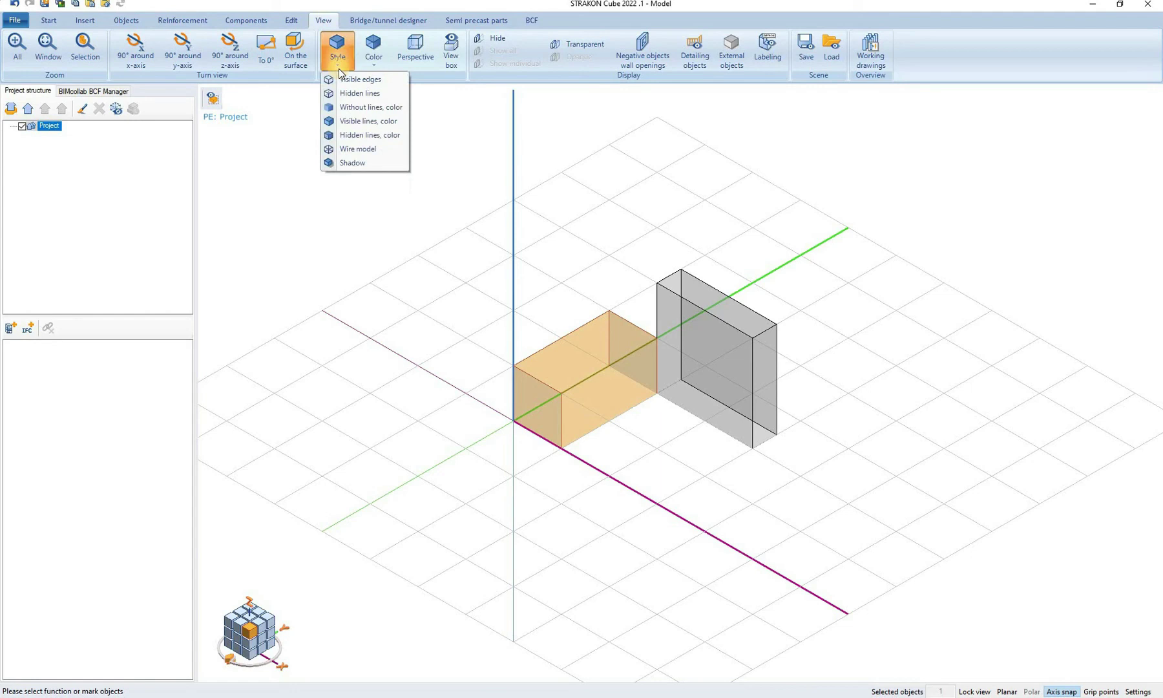
click(374, 63)
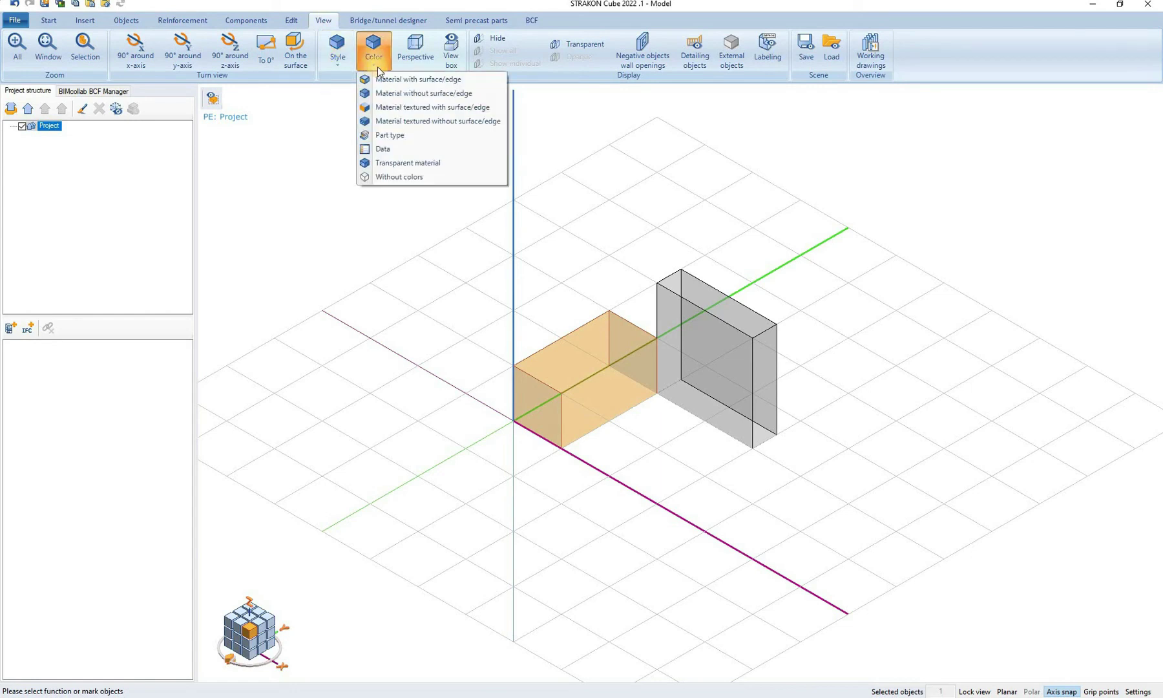
click(544, 76)
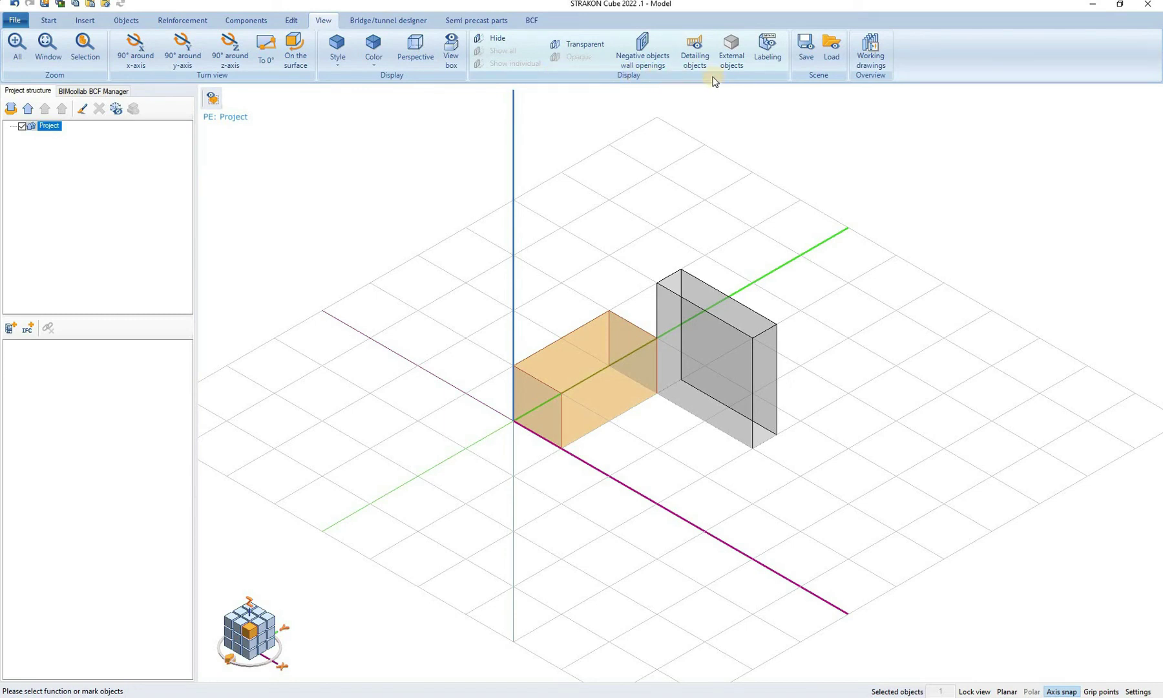
click(381, 26)
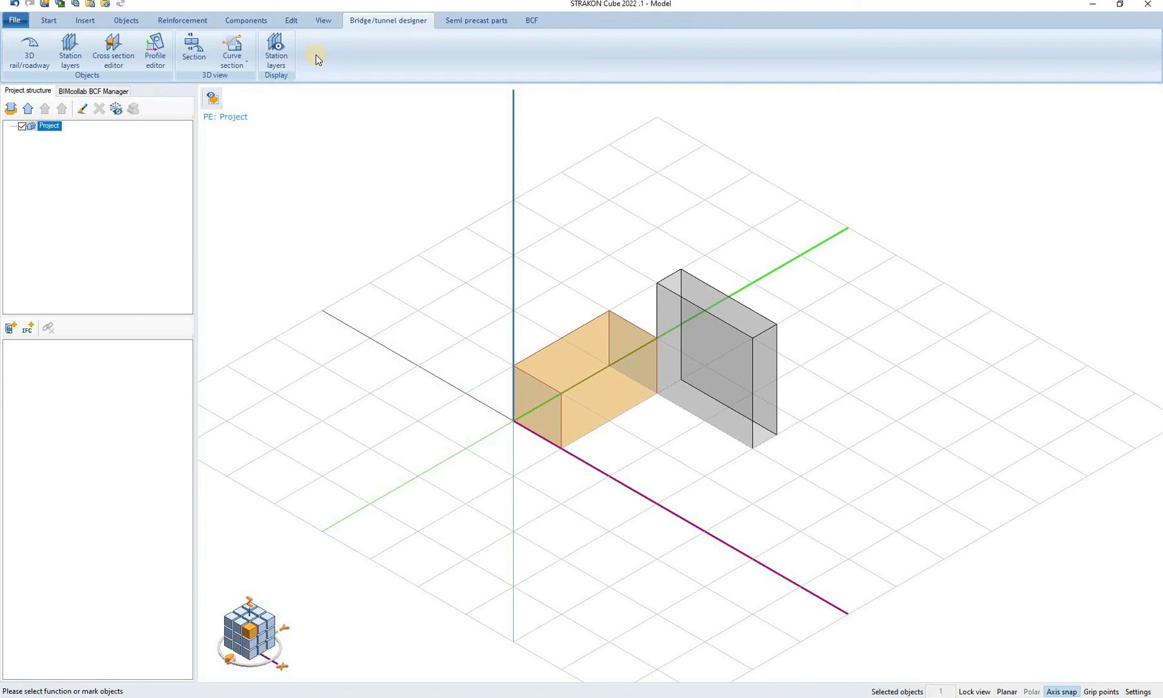
Glance at the Semi precast parts tab, then show the BCF issue import, create and export tools
click(480, 25)
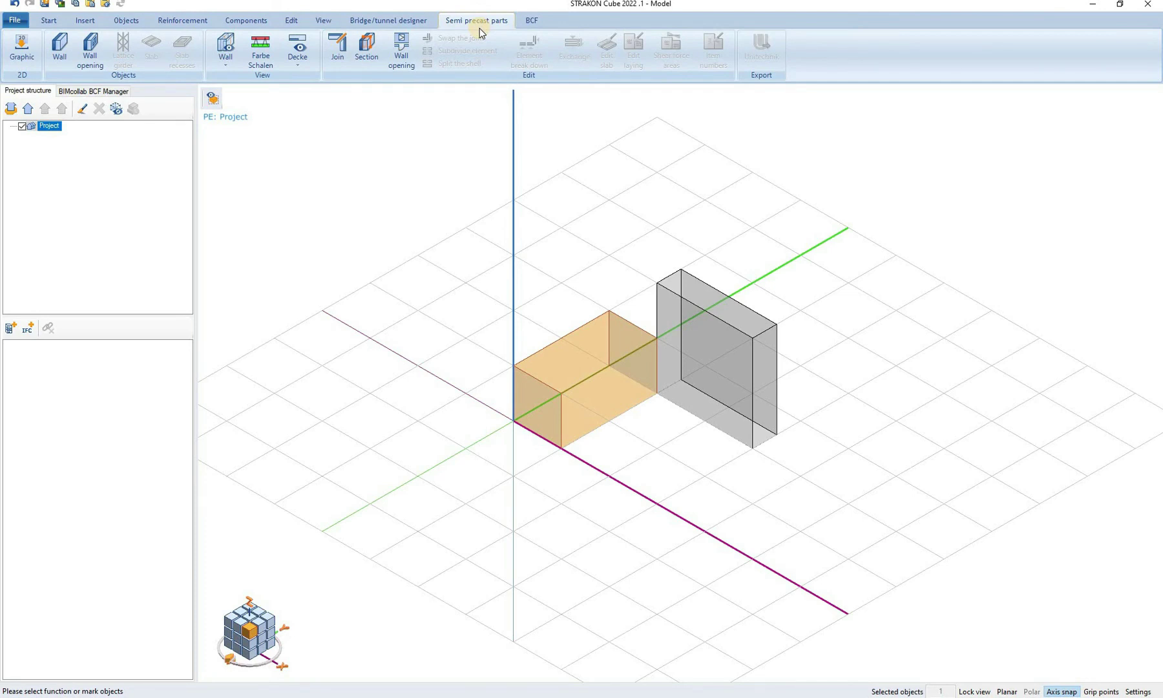
click(530, 26)
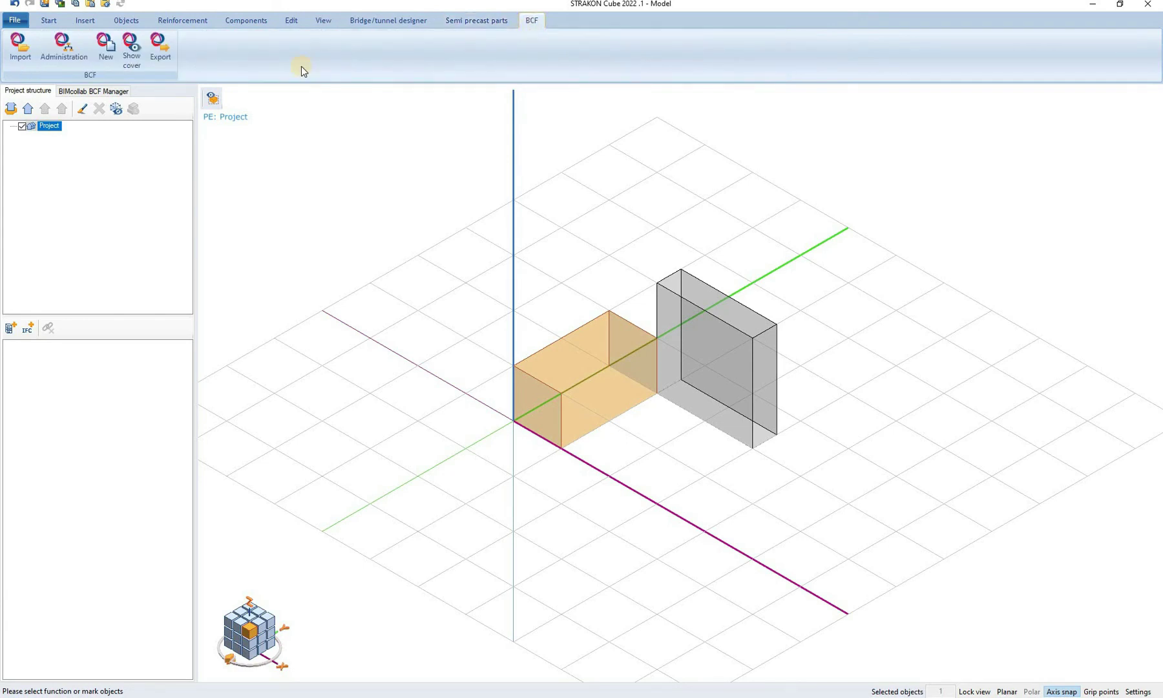